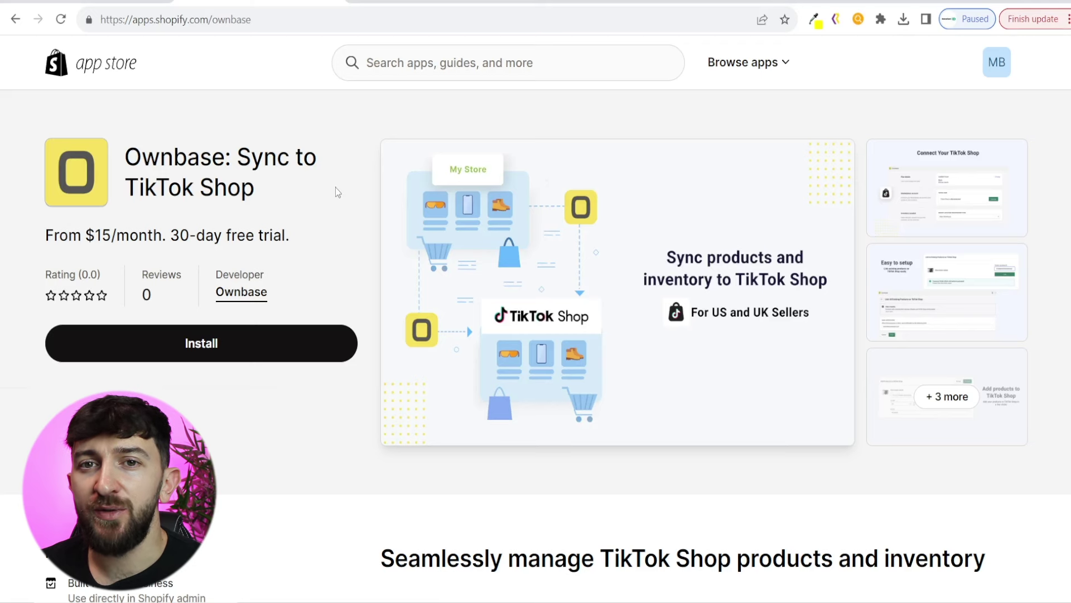
Install the Ownbase app and approve its Basic $15/month plan with the 30-day free trial.
scroll(351, 227, "down", 12)
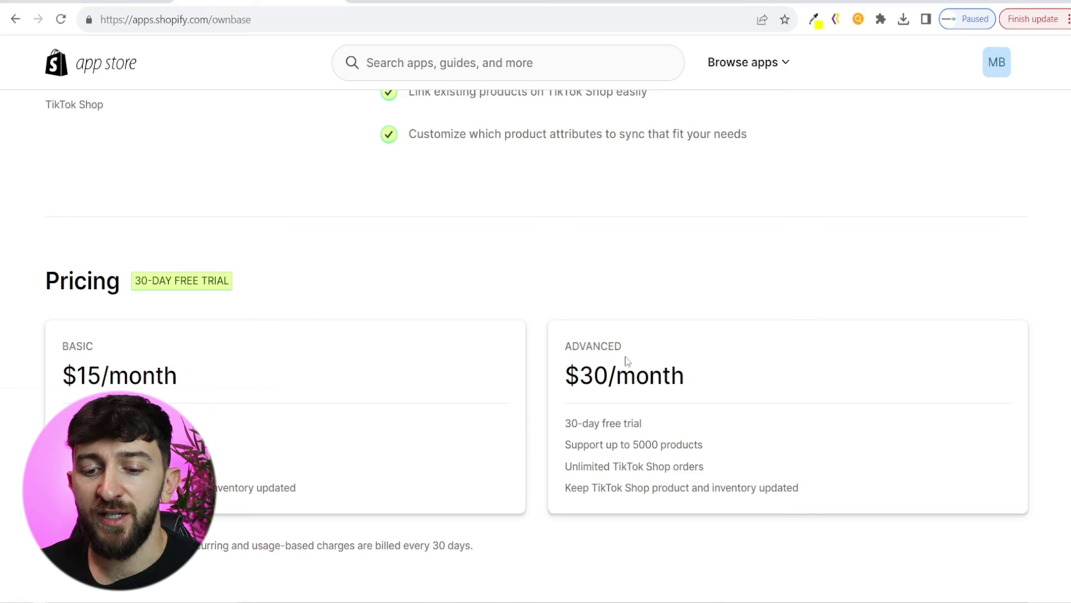
scroll(402, 310, "up", 10)
scroll(403, 311, "up", 3)
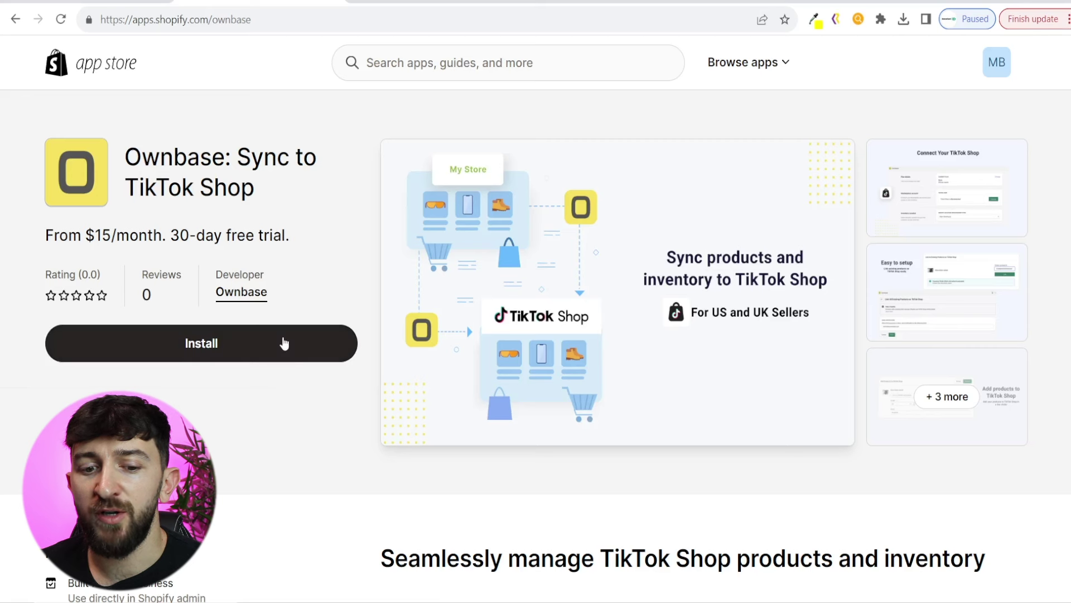
left_click(241, 350)
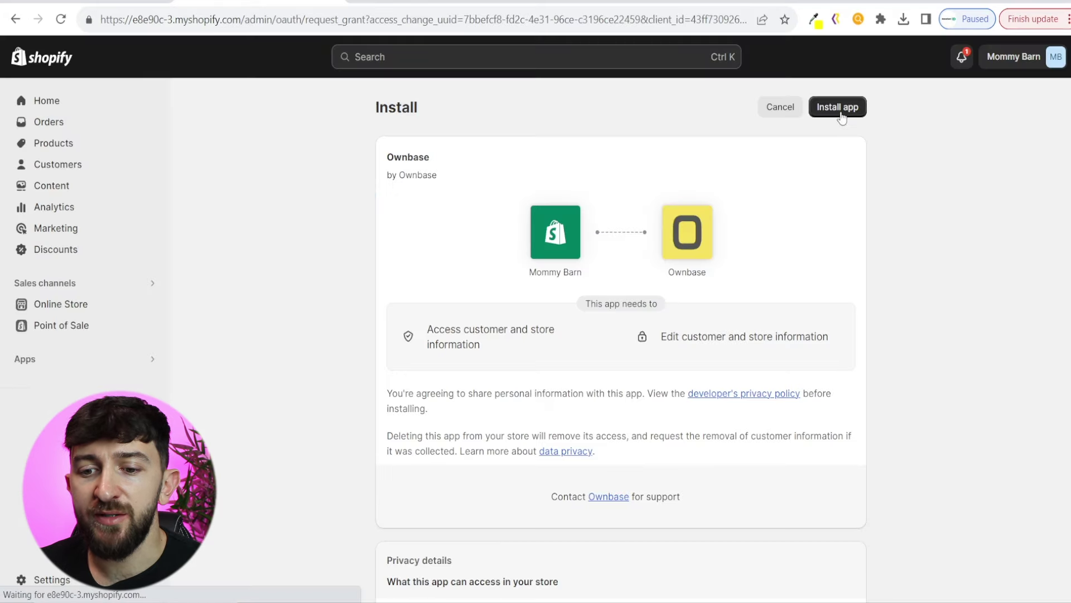
left_click(838, 107)
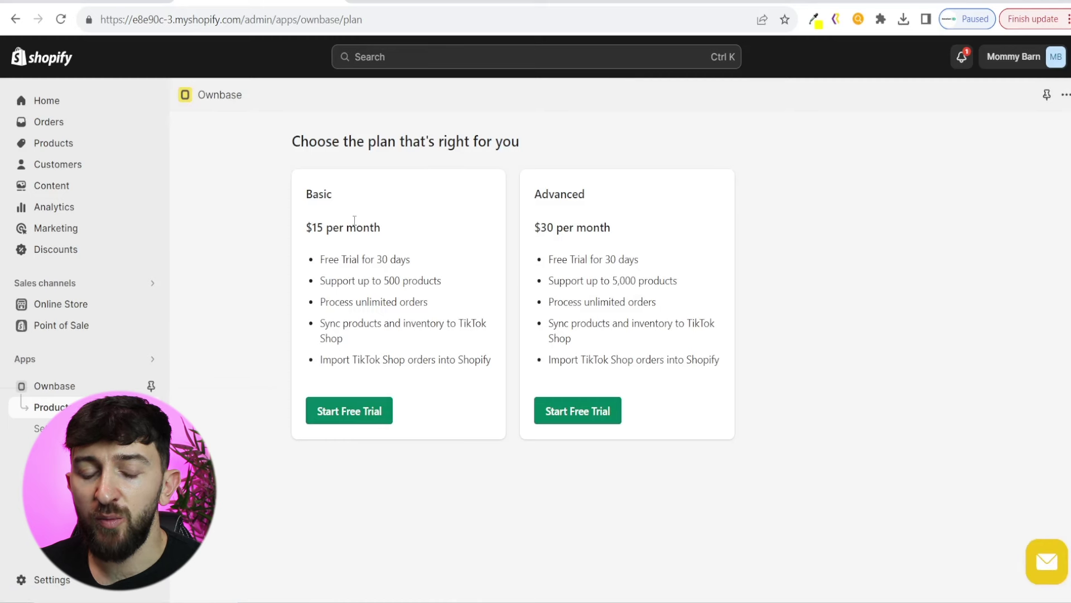
left_click(358, 417)
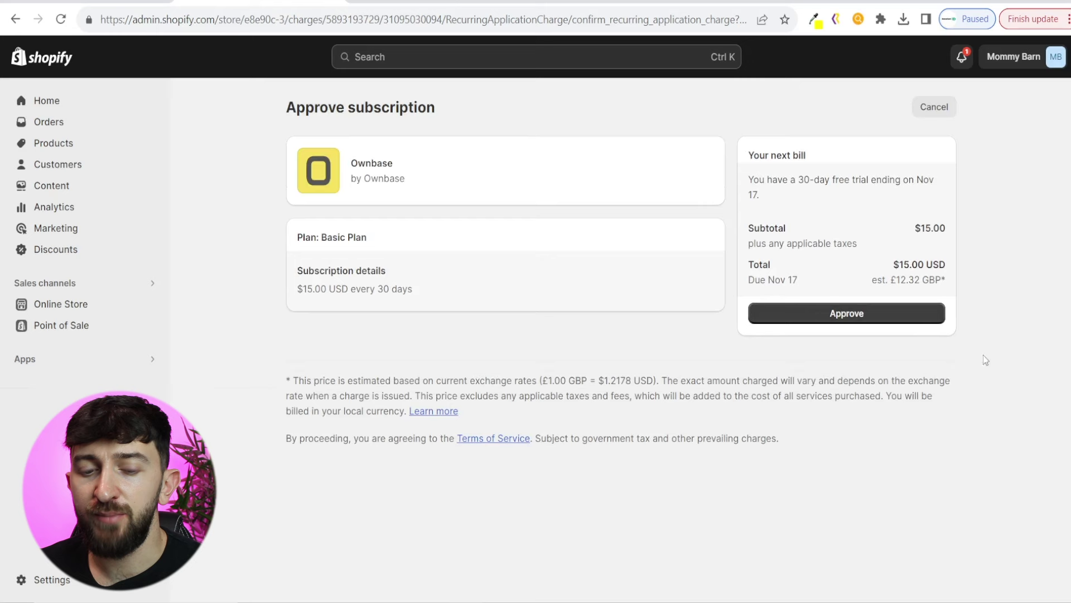
left_click(891, 313)
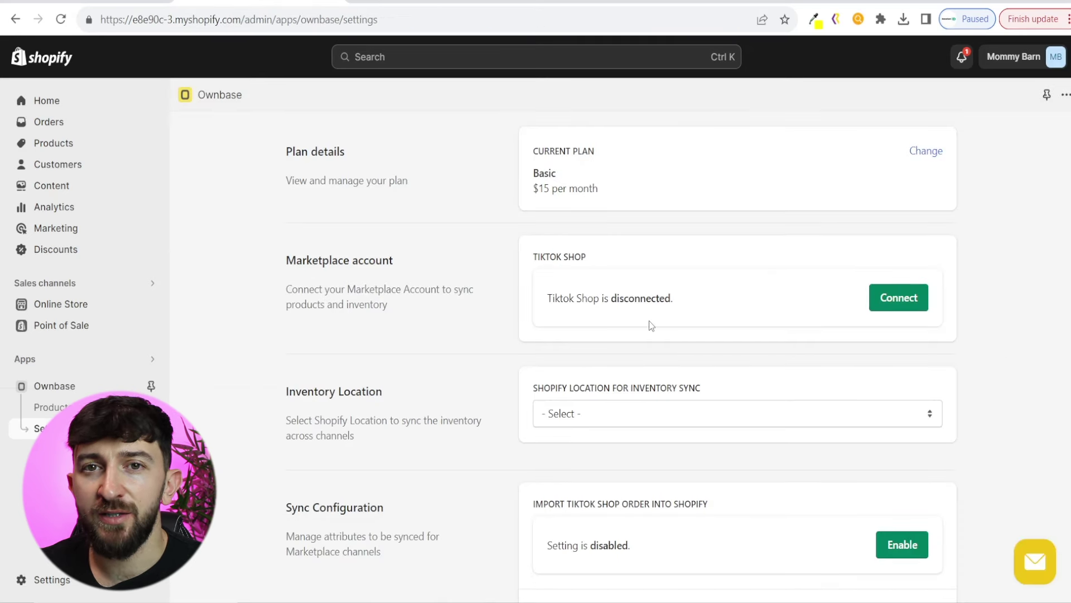
Start connecting TikTok Shop from Ownbase settings and confirm the connect request.
left_click(892, 304)
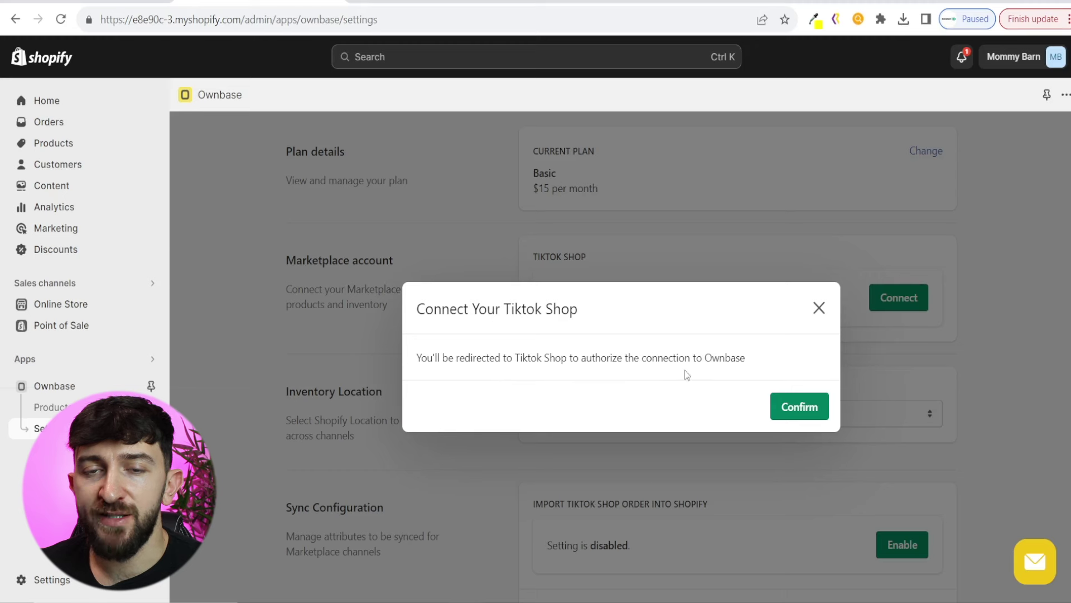
left_click(795, 408)
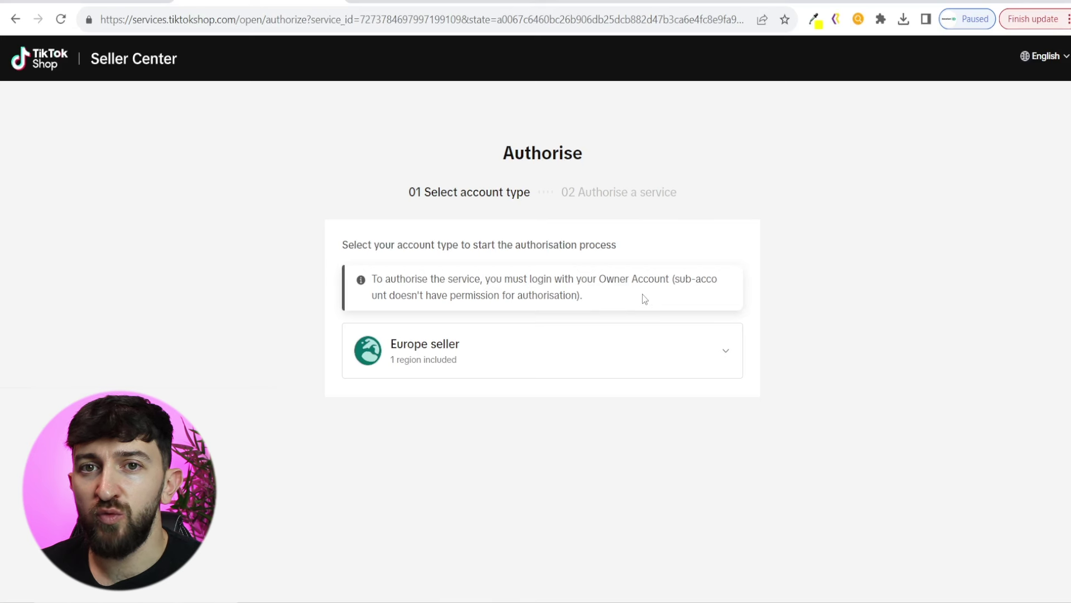
Choose the United Kingdom shop under Europe seller in Seller Center.
left_click(502, 353)
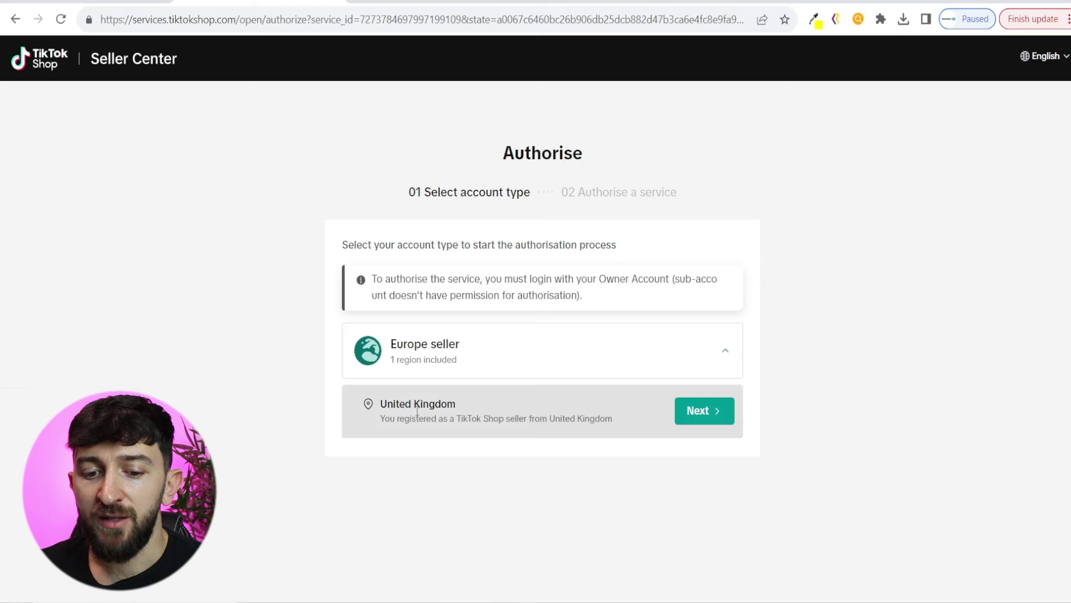
mouse_move(733, 437)
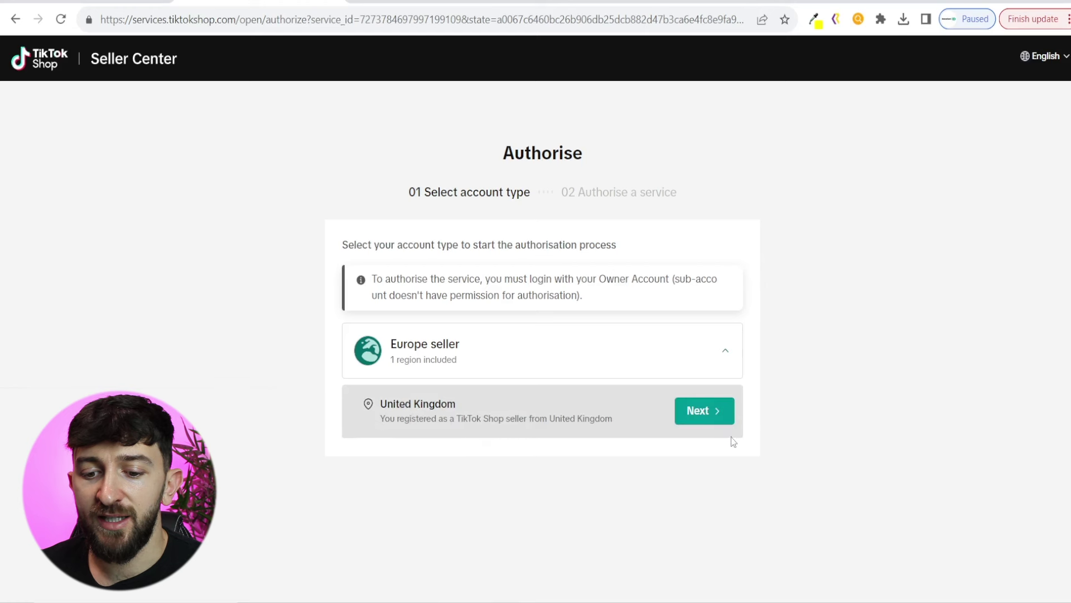
left_click(704, 411)
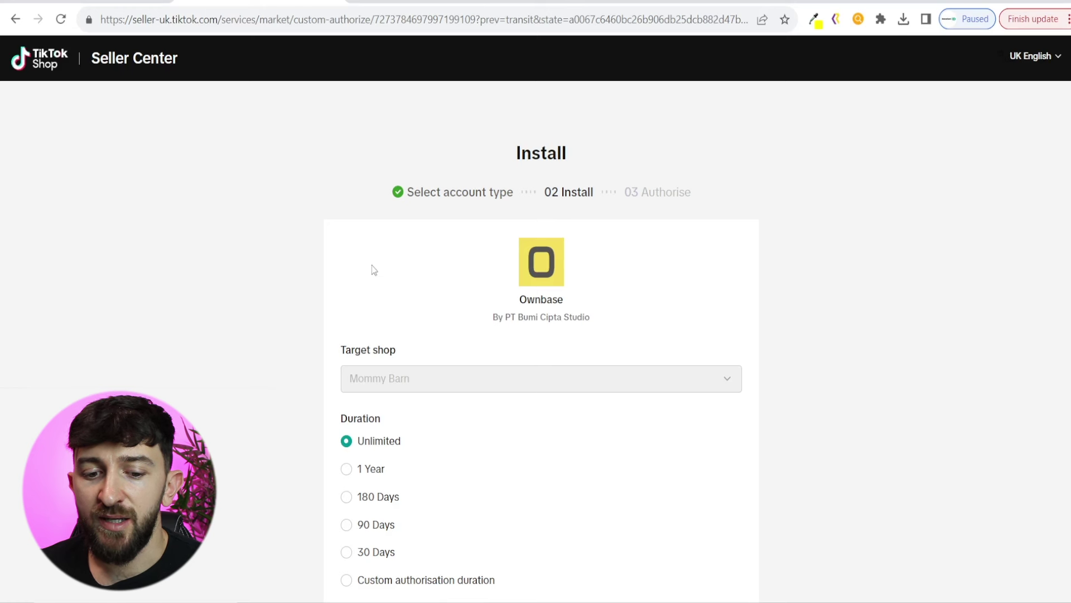
Confirm installing Ownbase on the UK shop and authorise its access.
scroll(379, 272, "down", 2)
scroll(383, 273, "down", 3)
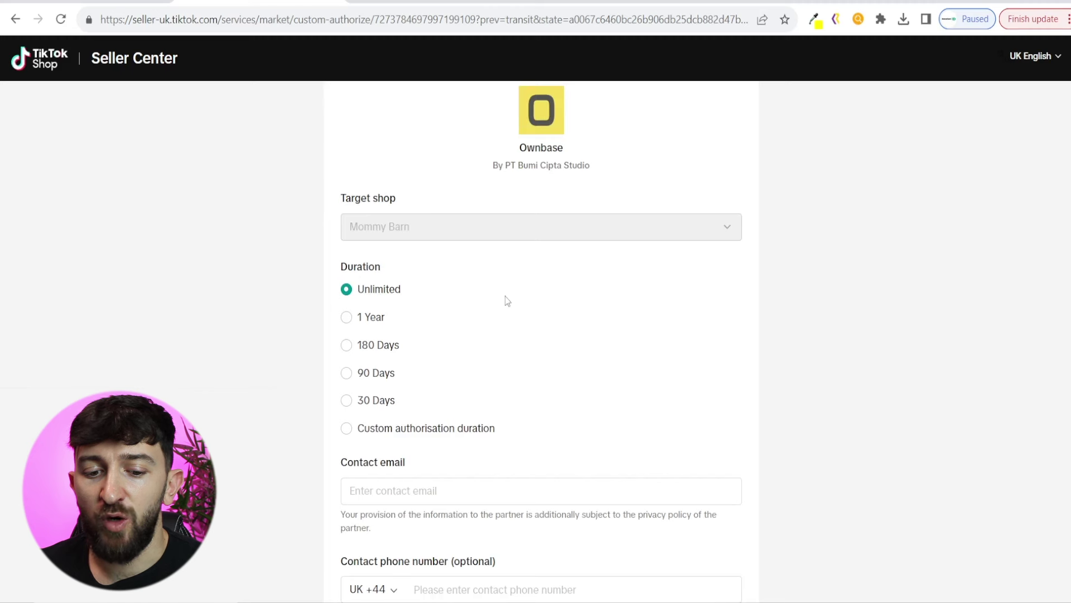
scroll(513, 290, "down", 2)
scroll(519, 278, "down", 4)
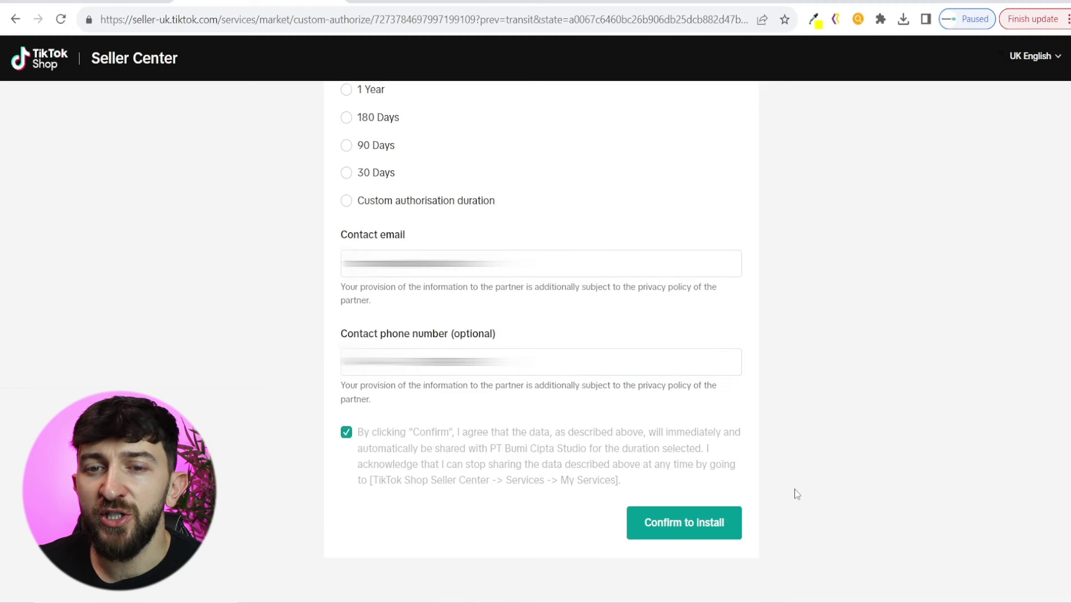
left_click(693, 530)
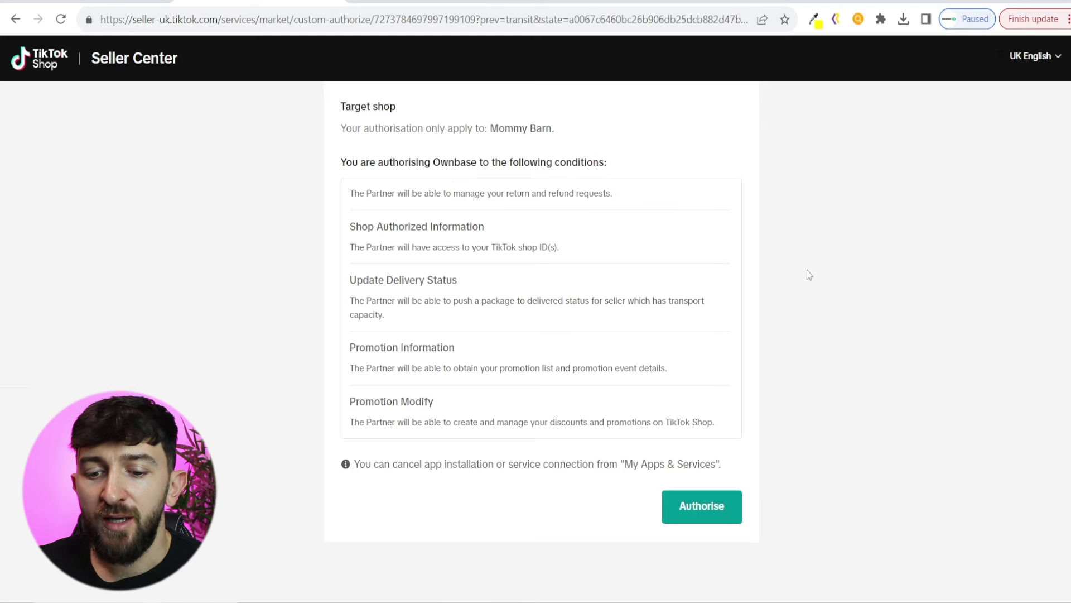
left_click(694, 507)
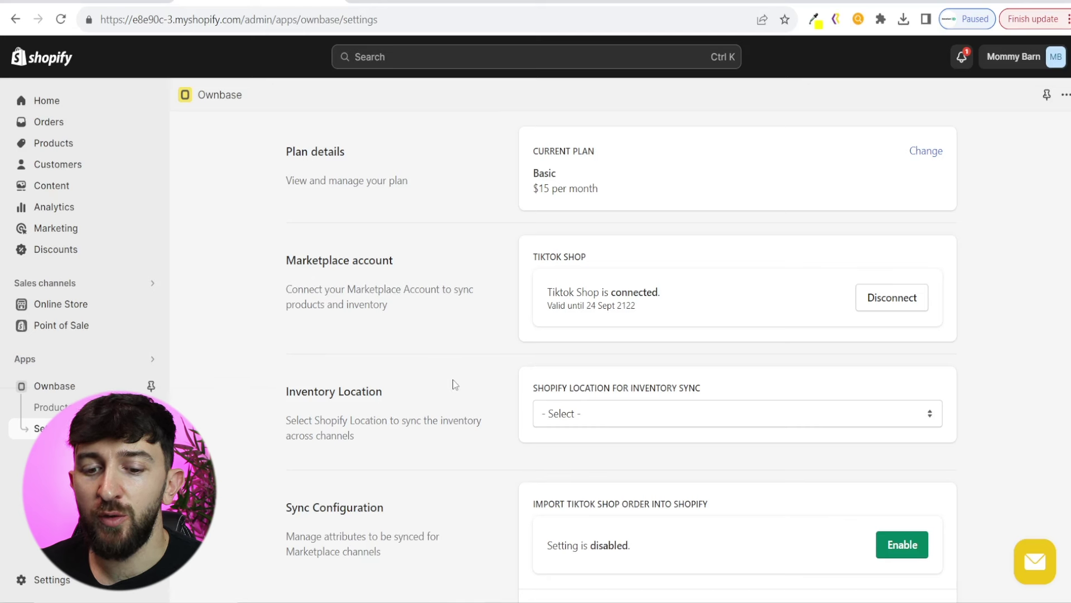
left_click(574, 412)
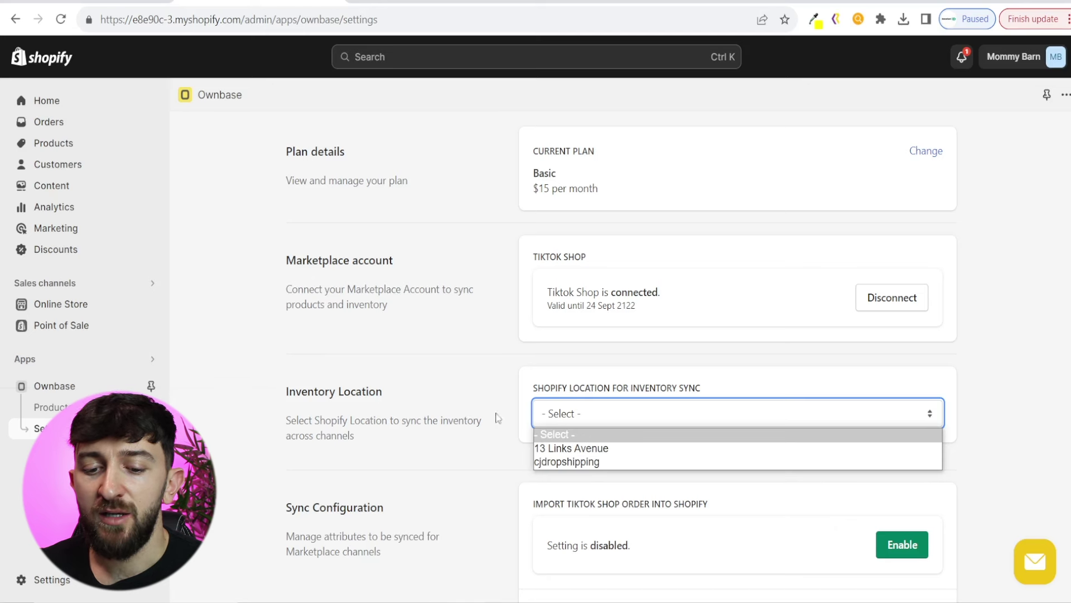
left_click(558, 448)
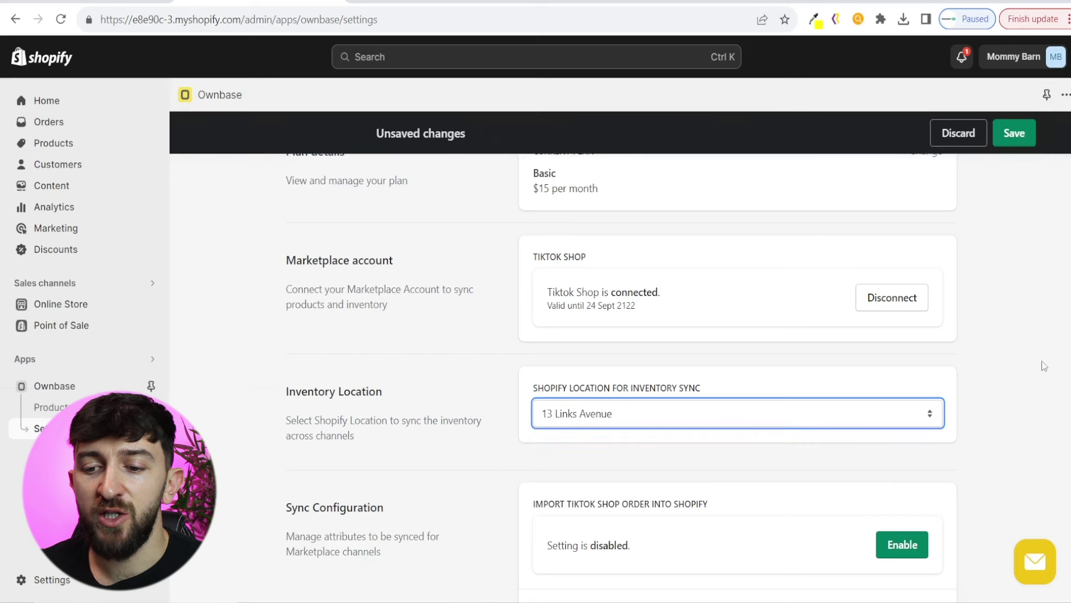
left_click(1011, 137)
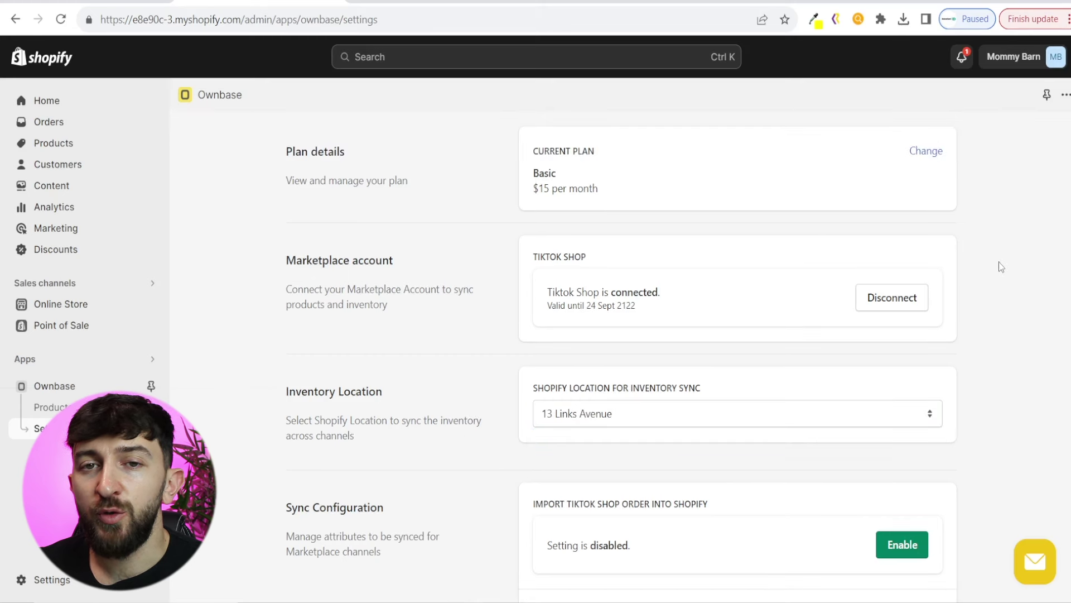
scroll(999, 261, "down", 4)
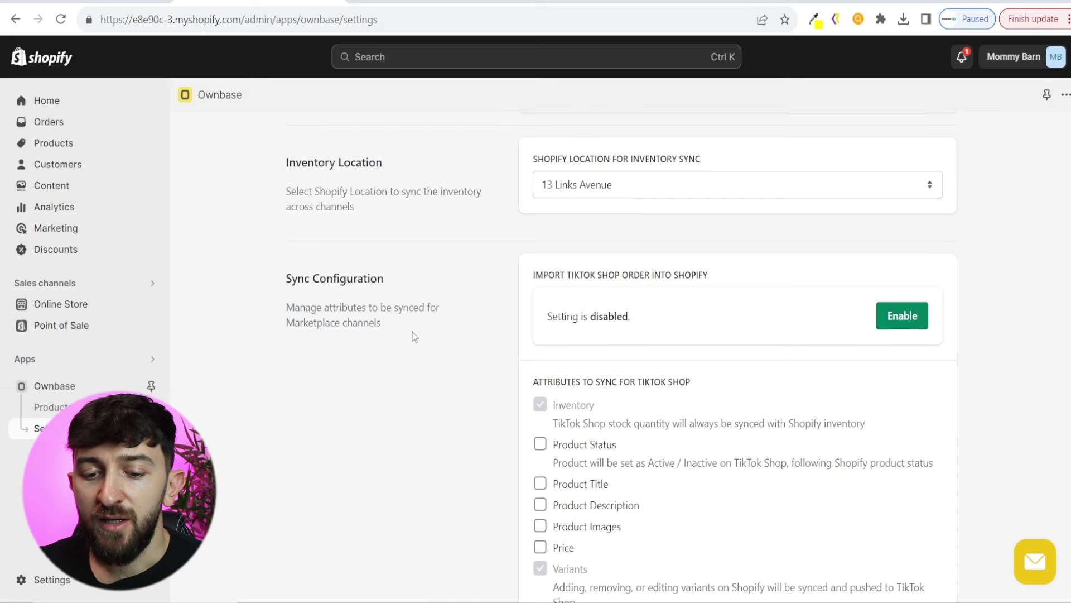
Enable syncing of Product Status, Title, Description, Images and Price to TikTok Shop.
scroll(413, 335, "down", 1)
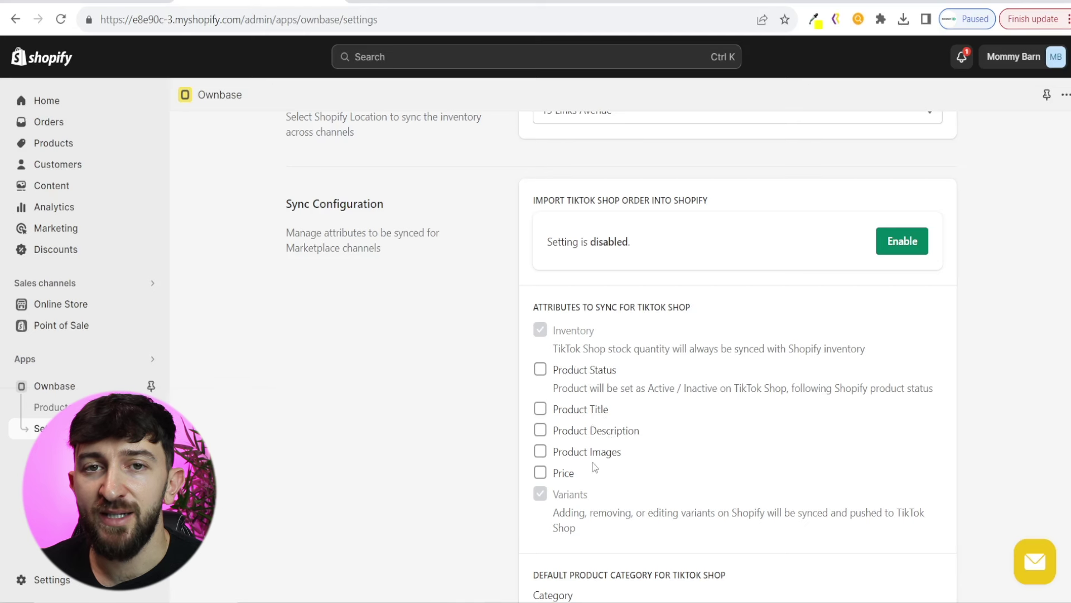
left_click(541, 369)
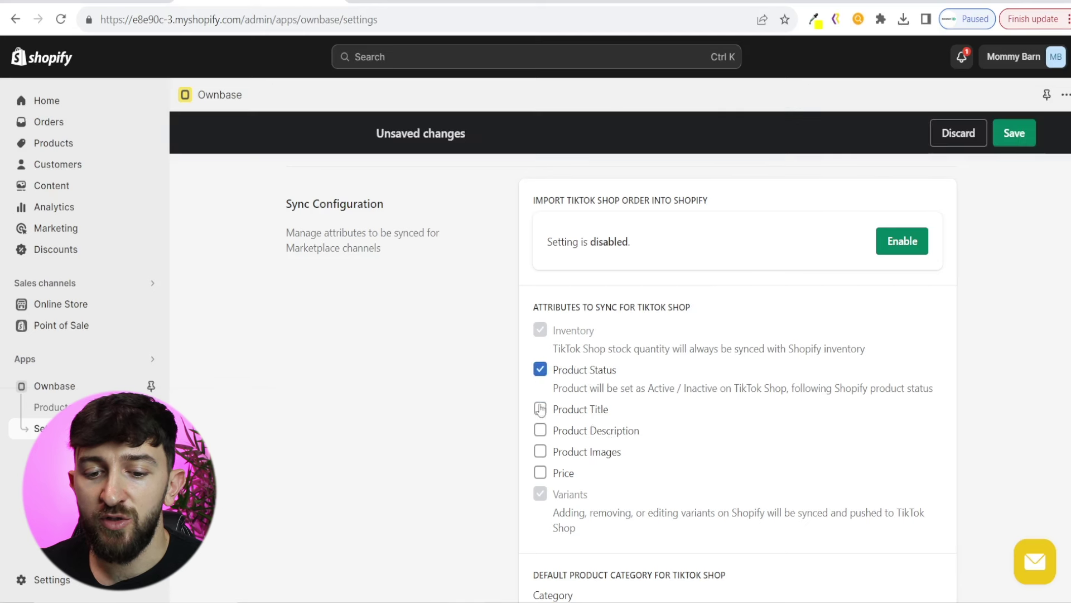
left_click(540, 409)
left_click(540, 430)
left_click(540, 452)
left_click(540, 473)
scroll(463, 421, "down", 3)
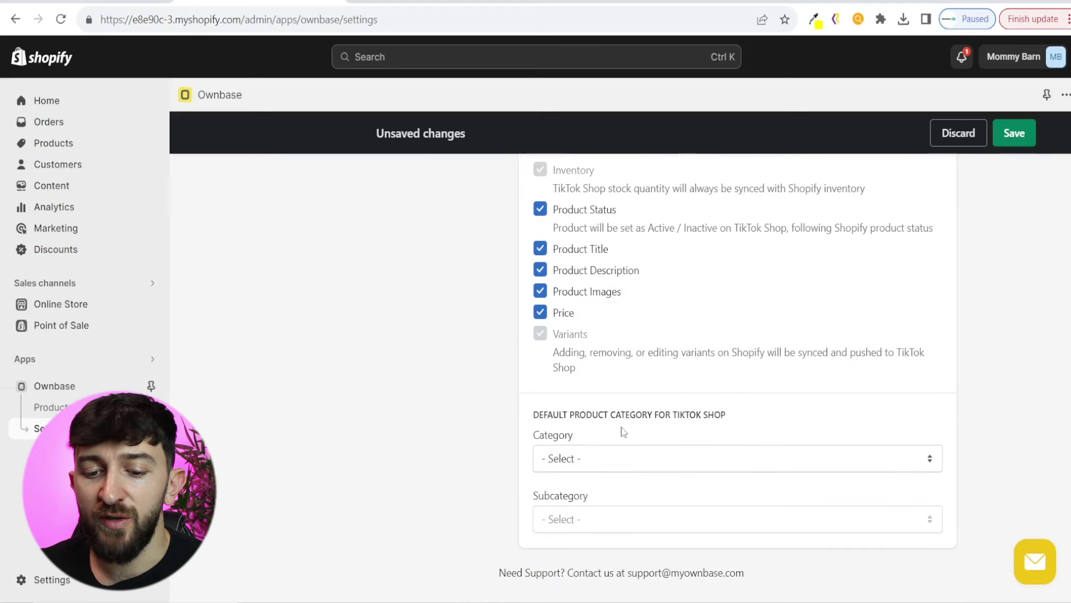
Set the default product category to Toys & Hobbies, with no subcategory, and save.
left_click(590, 458)
scroll(677, 370, "down", 1)
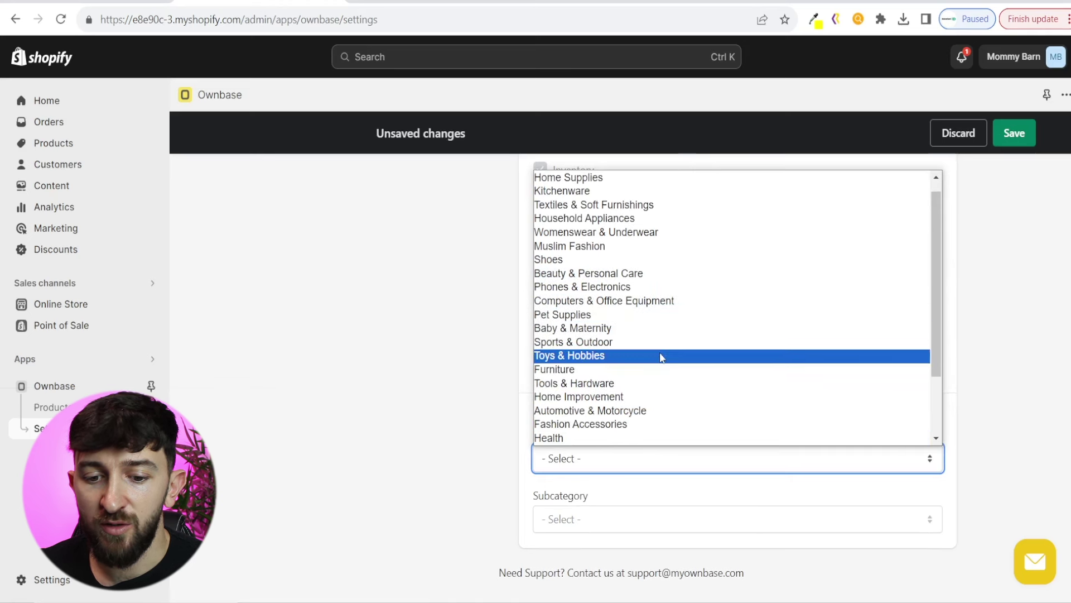
left_click(660, 355)
left_click(660, 352)
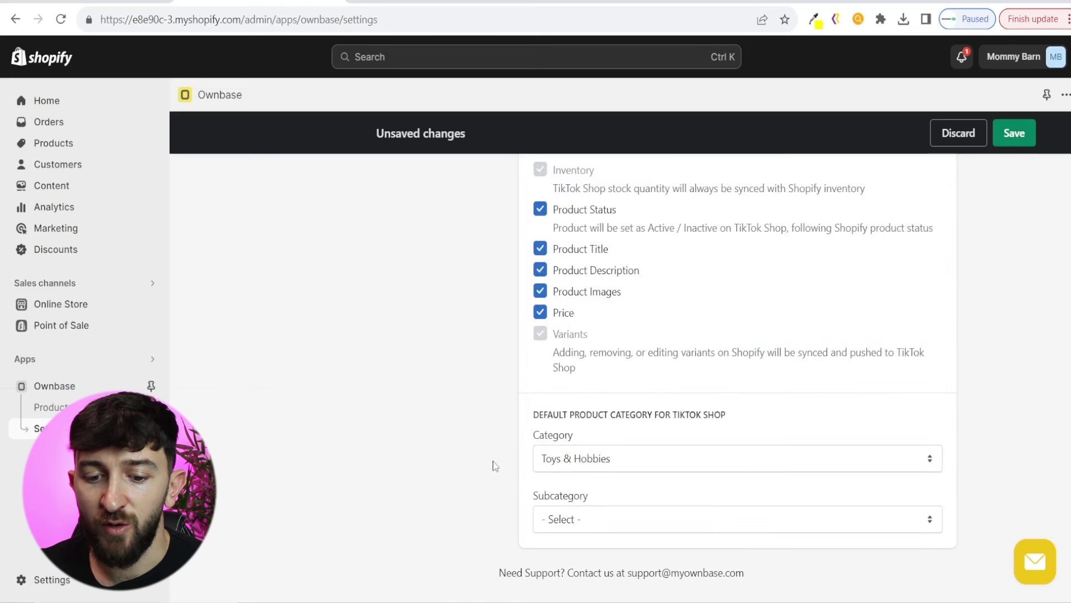
left_click(610, 517)
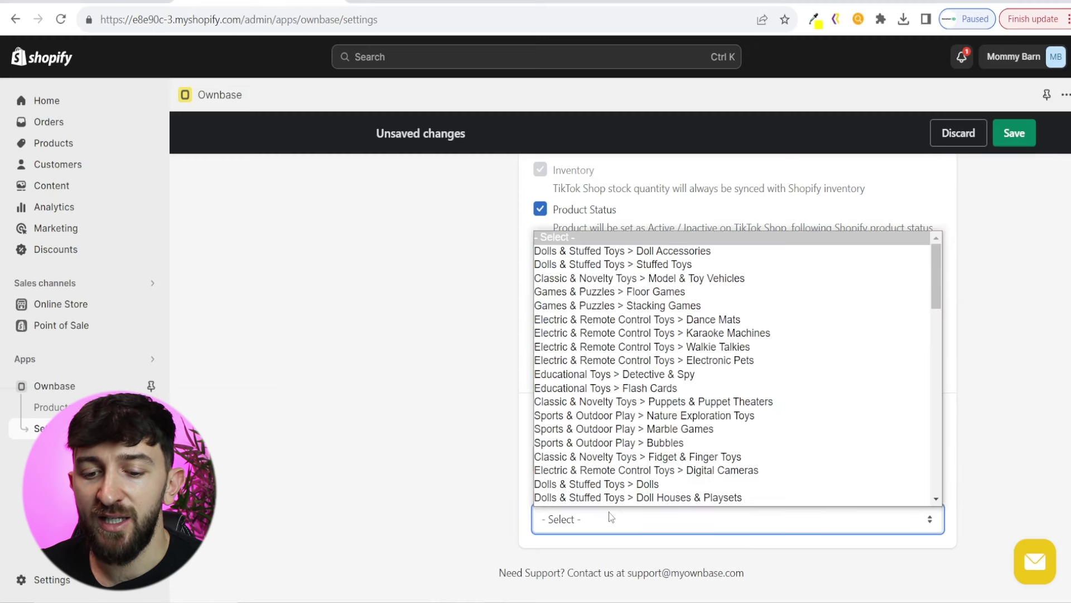
left_click(444, 473)
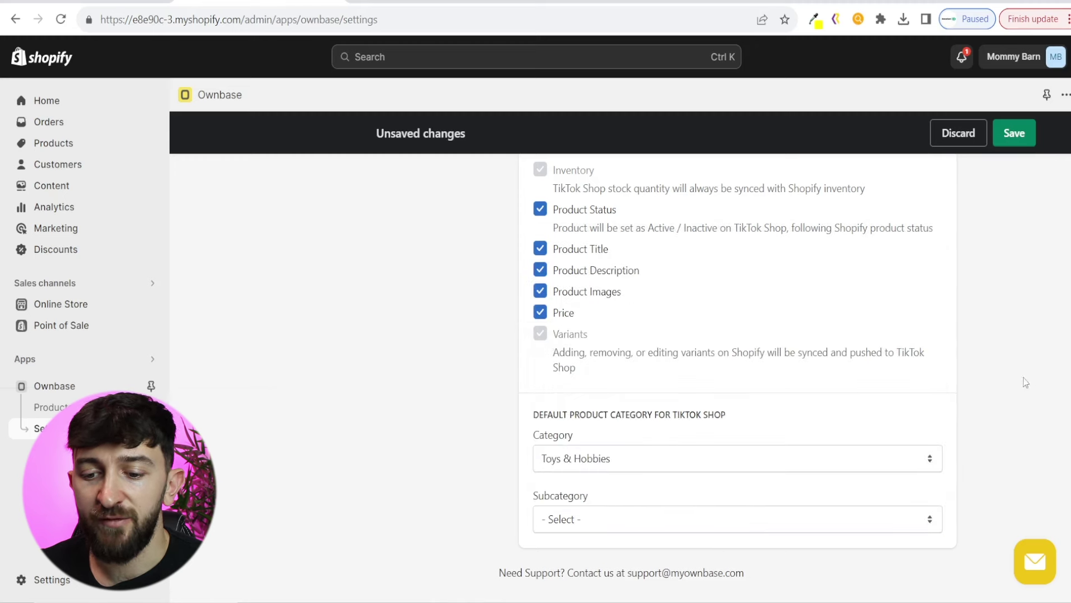
left_click(1015, 135)
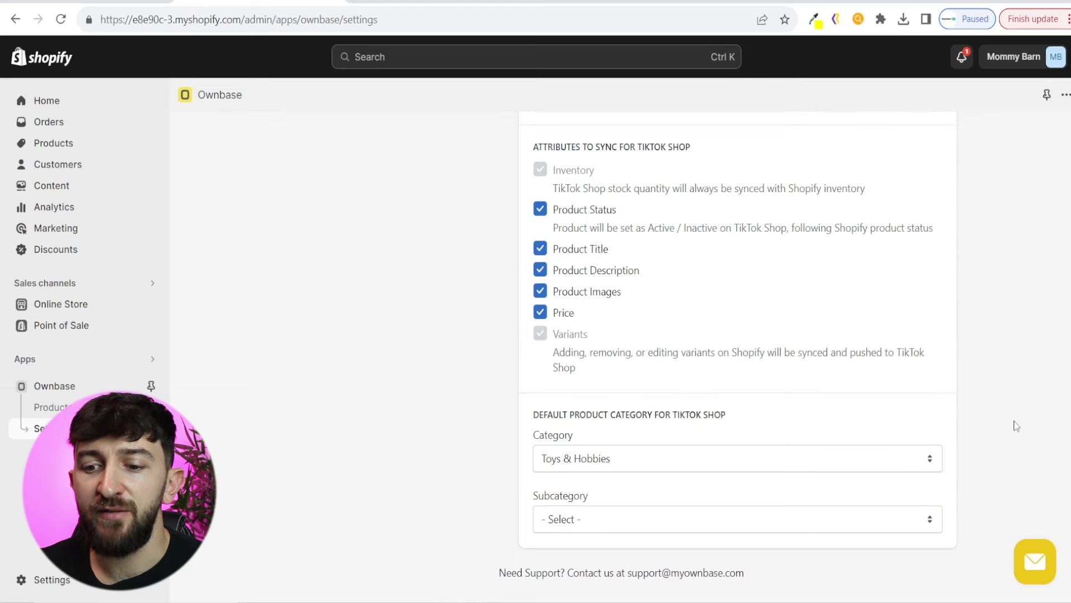
scroll(1017, 430, "up", 4)
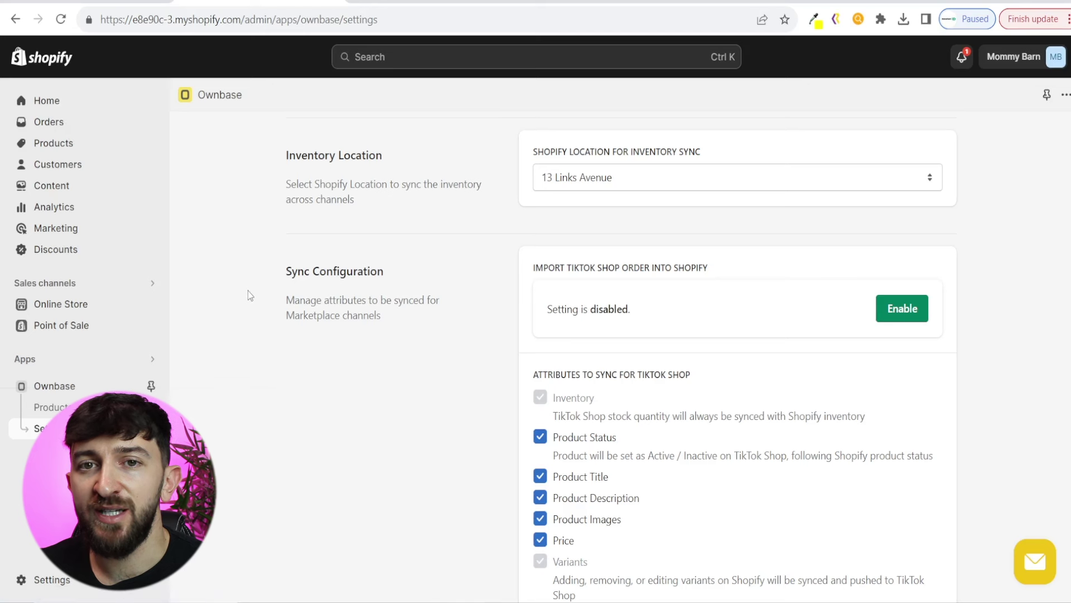
Enable TikTok Shop order import into Shopify and go to Ownbase's Products page.
left_click(903, 311)
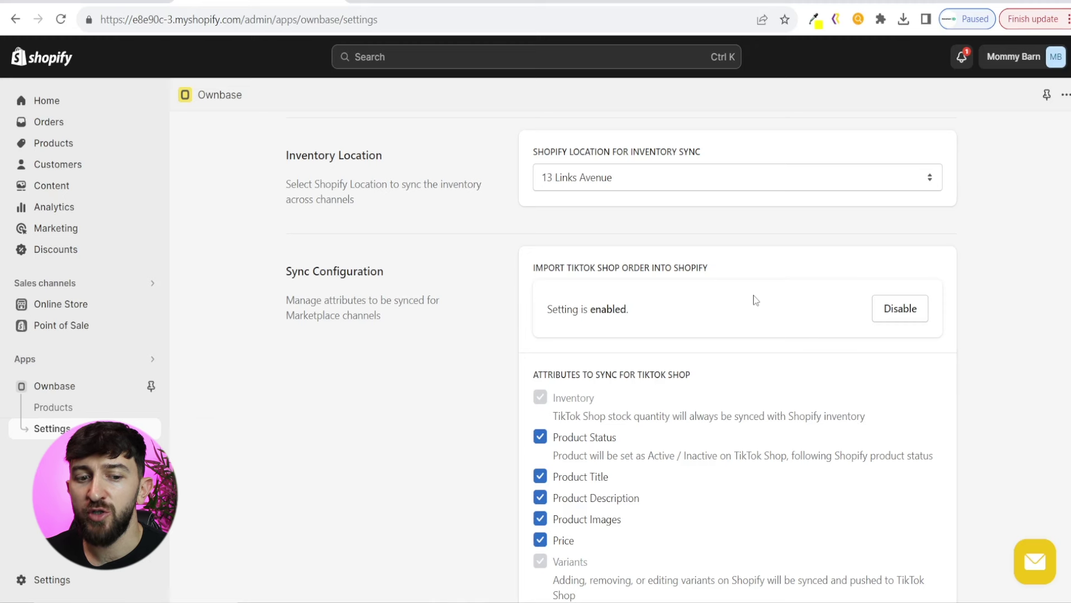
left_click(51, 407)
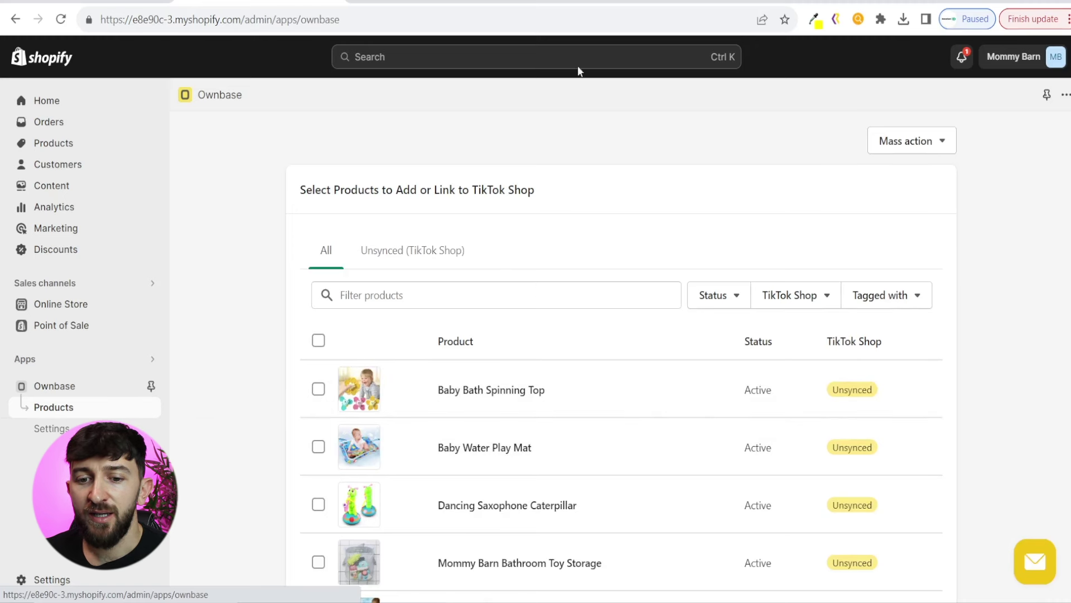
Select all 10 products and choose Add to TikTok Shop.
left_click(564, 3)
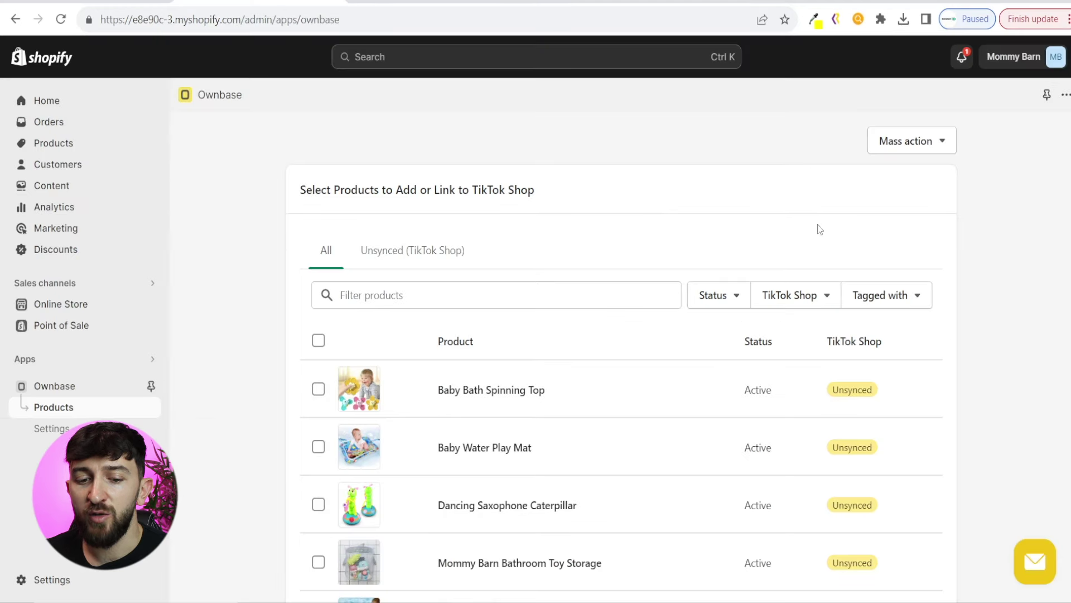
left_click(318, 340)
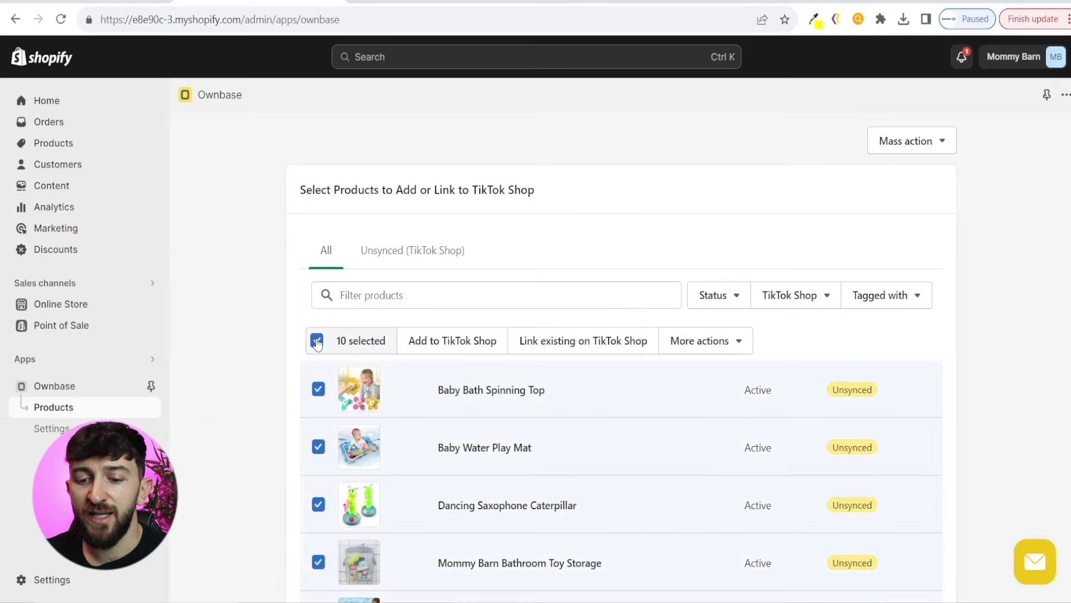
left_click(458, 345)
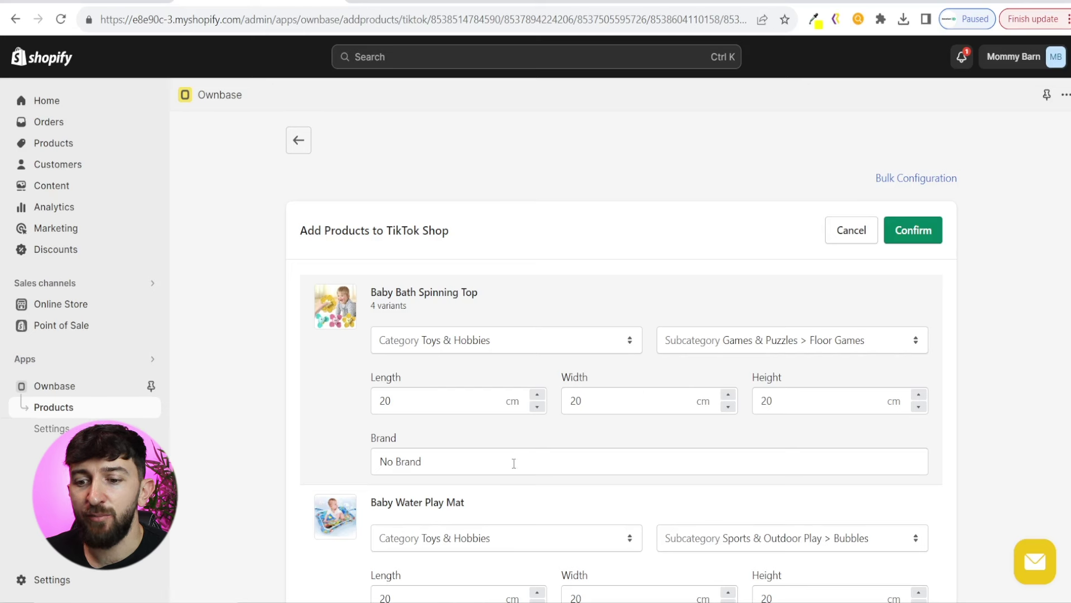
Confirm adding the ten products to TikTok Shop and return to the product list.
scroll(1024, 314, "down", 10)
scroll(1024, 317, "down", 6)
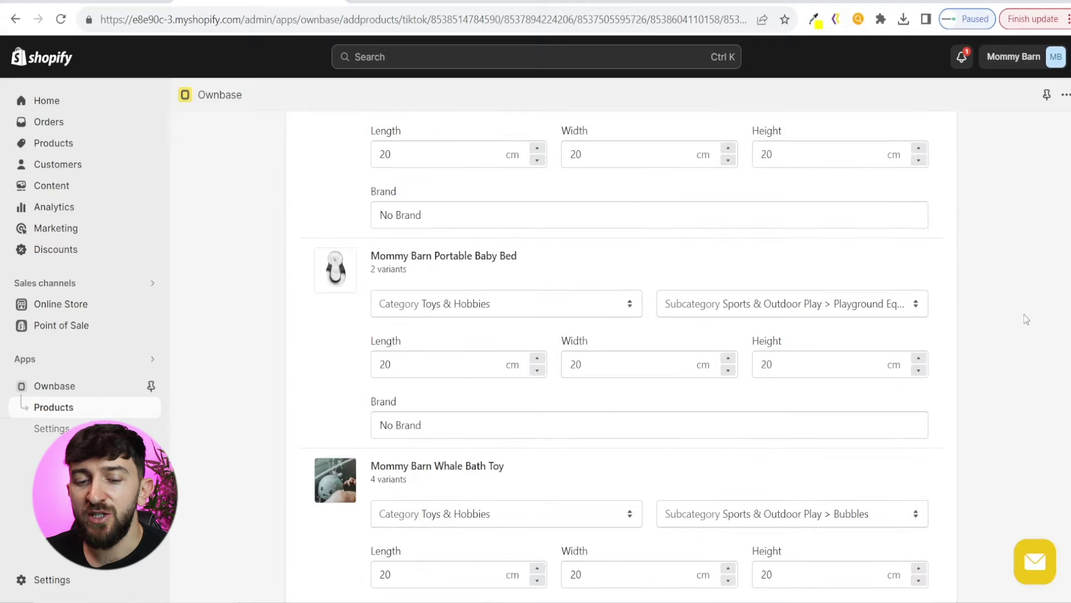
scroll(1025, 317, "up", 15)
scroll(1023, 313, "up", 2)
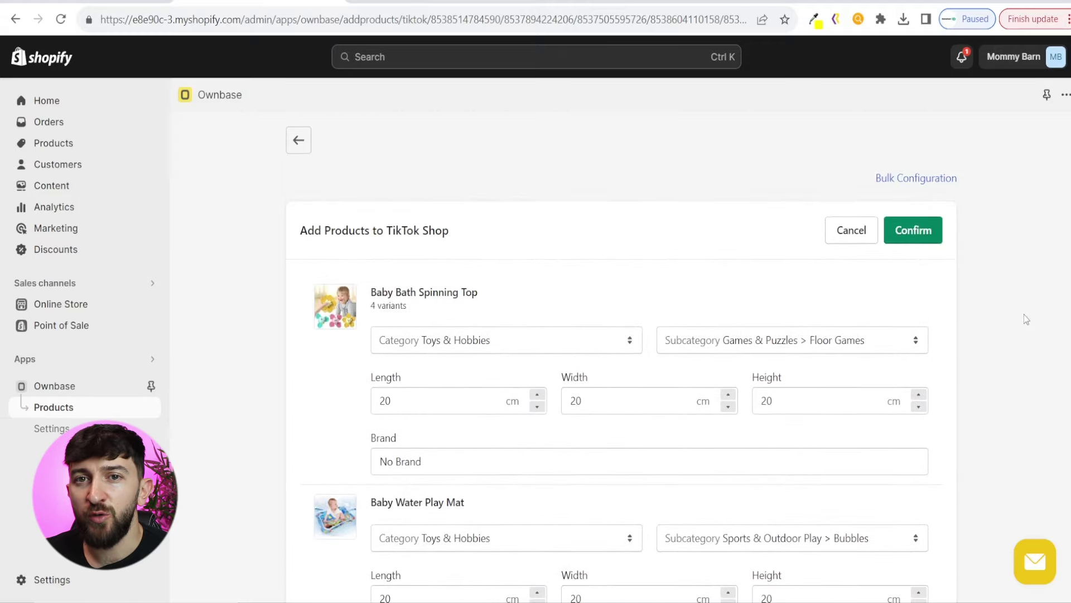
left_click(922, 242)
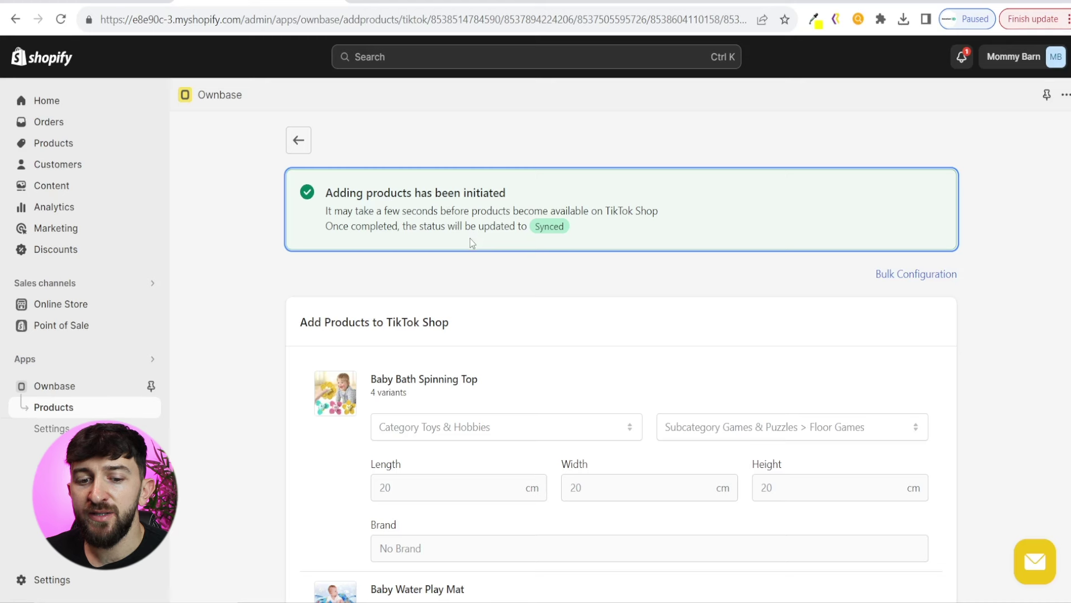
left_click(299, 141)
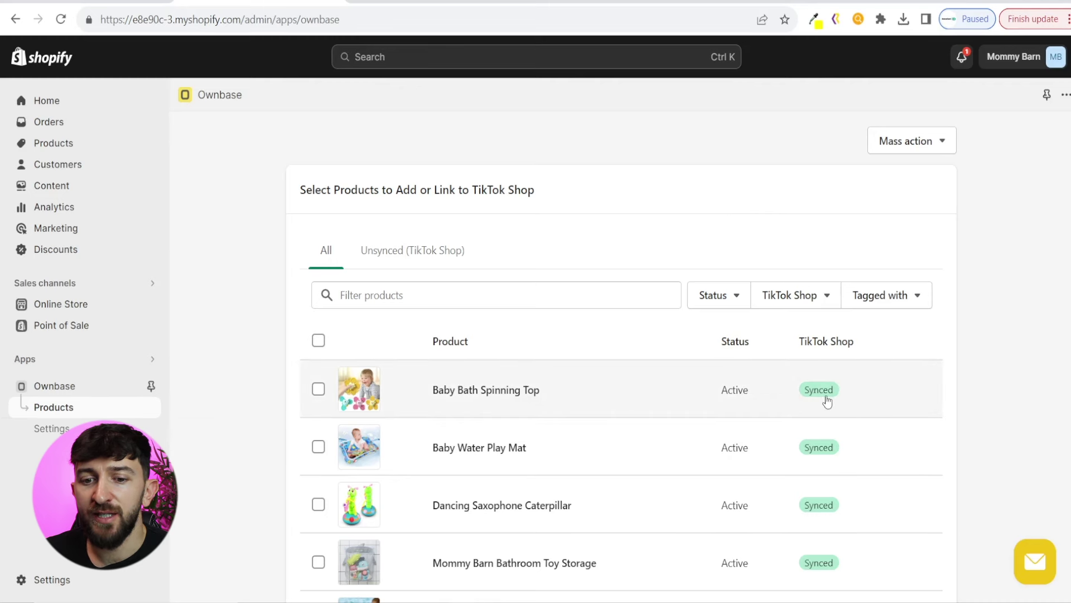
Reload Seller Center's Manage Products list to show the newly pushed products.
left_click(597, 2)
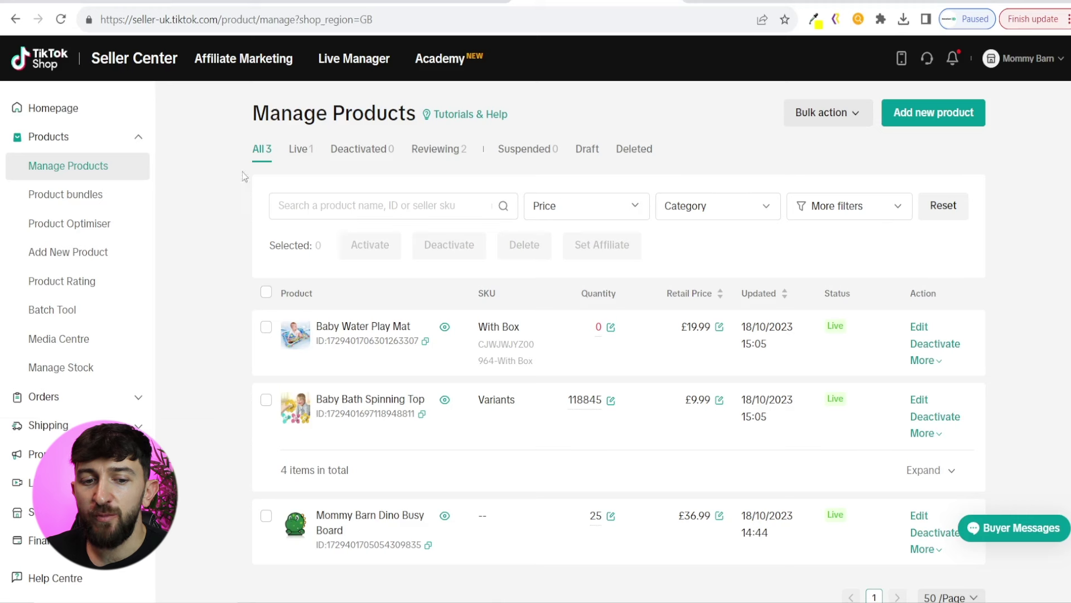
left_click(60, 20)
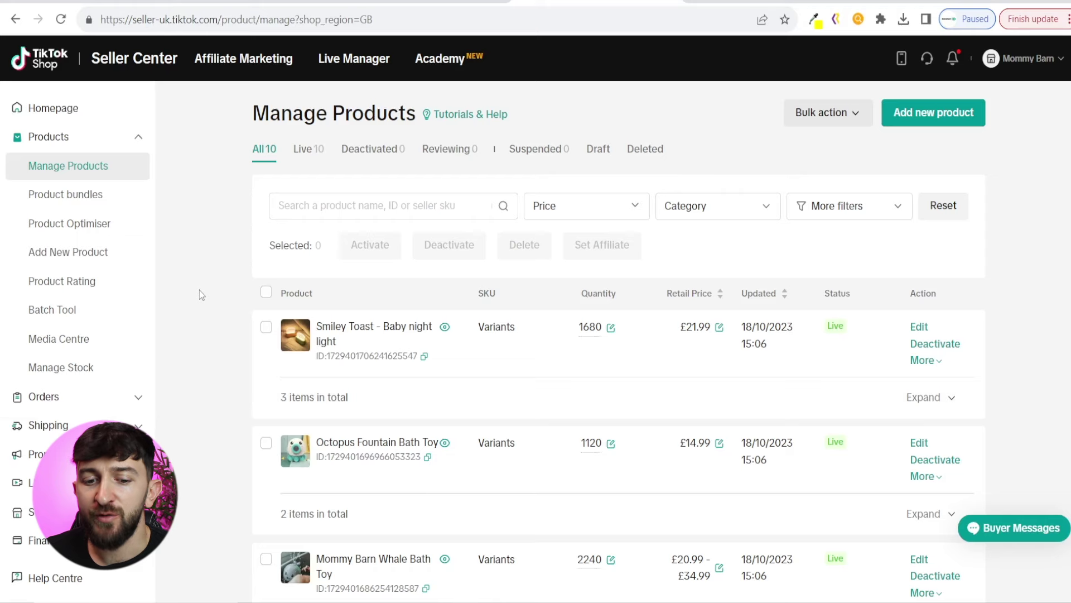
scroll(208, 288, "down", 8)
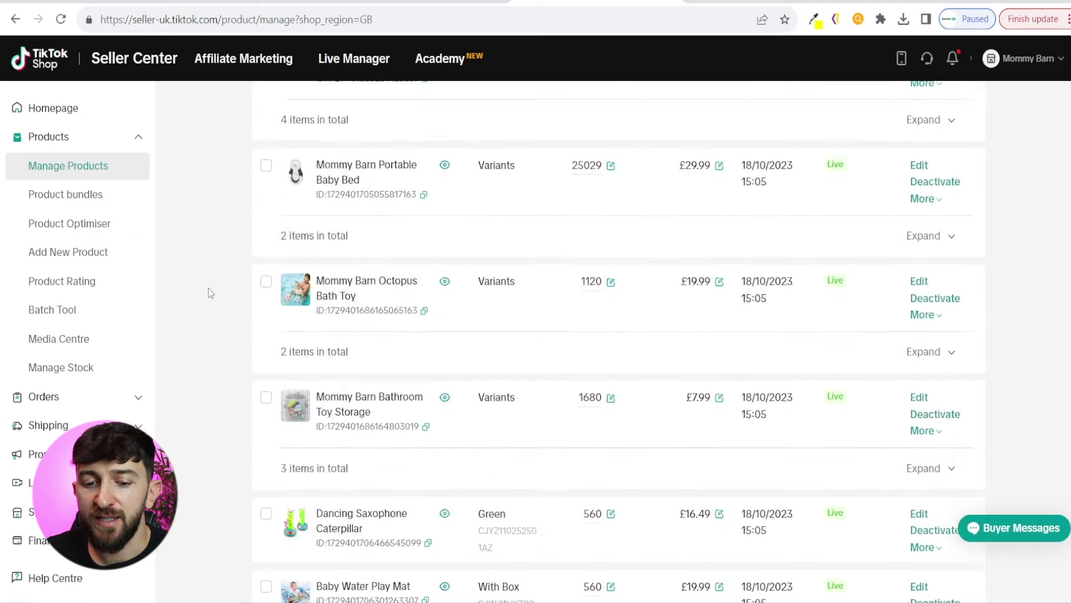
scroll(209, 288, "down", 4)
scroll(208, 288, "up", 12)
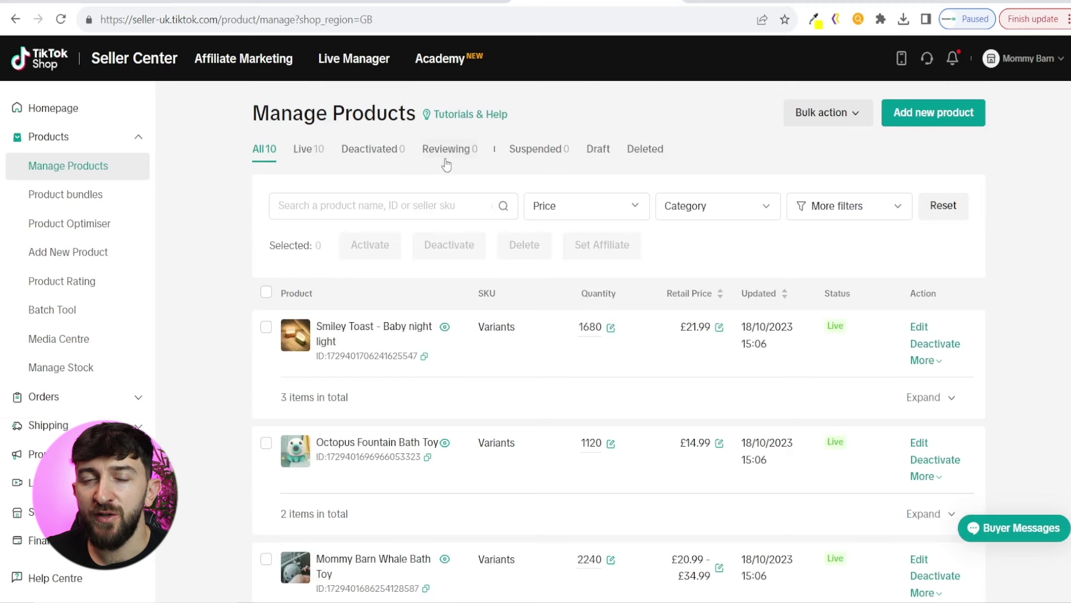
Check the Reviewing and Live tabs for the products, then go back to Ownbase.
left_click(466, 152)
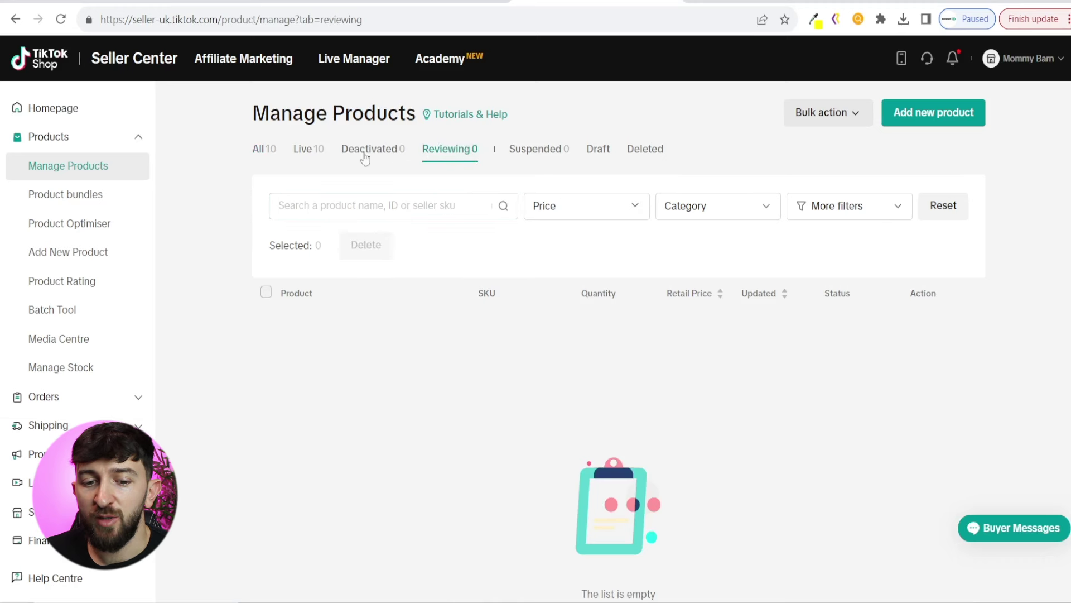
left_click(318, 150)
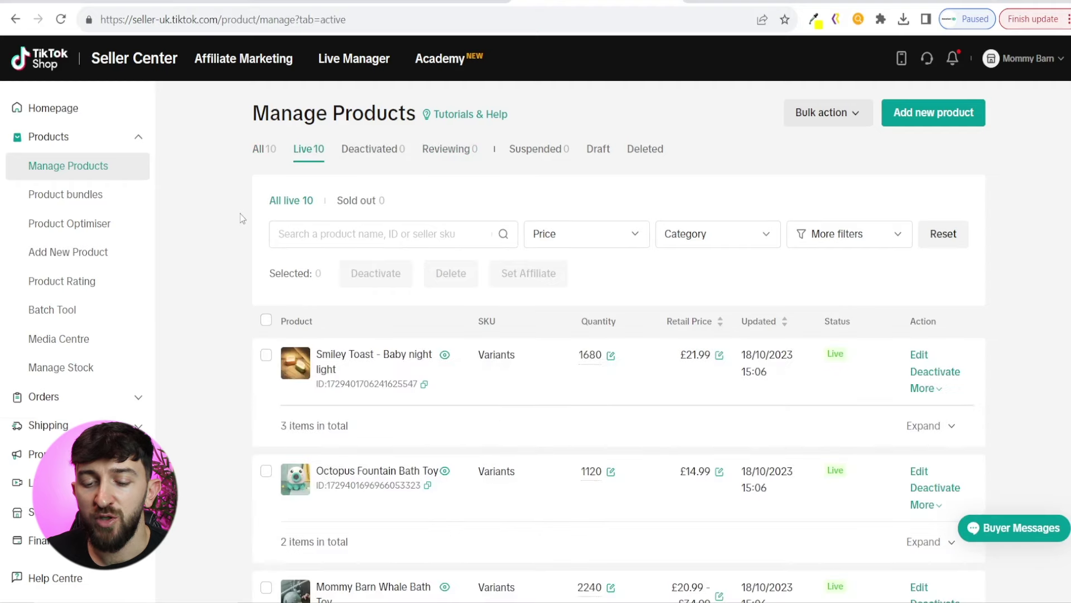
scroll(250, 412, "down", 15)
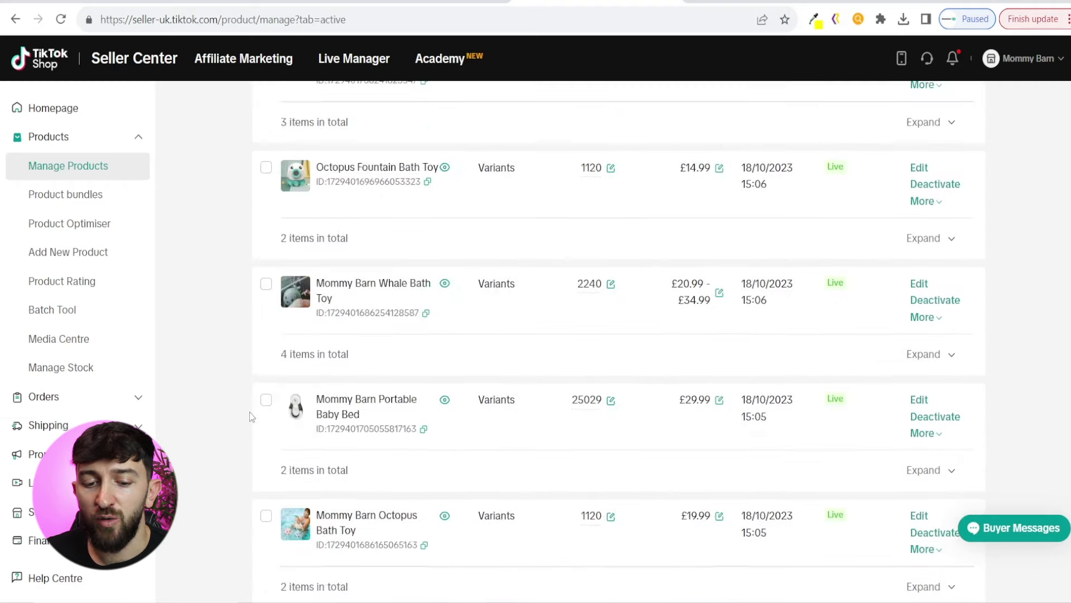
scroll(250, 413, "up", 15)
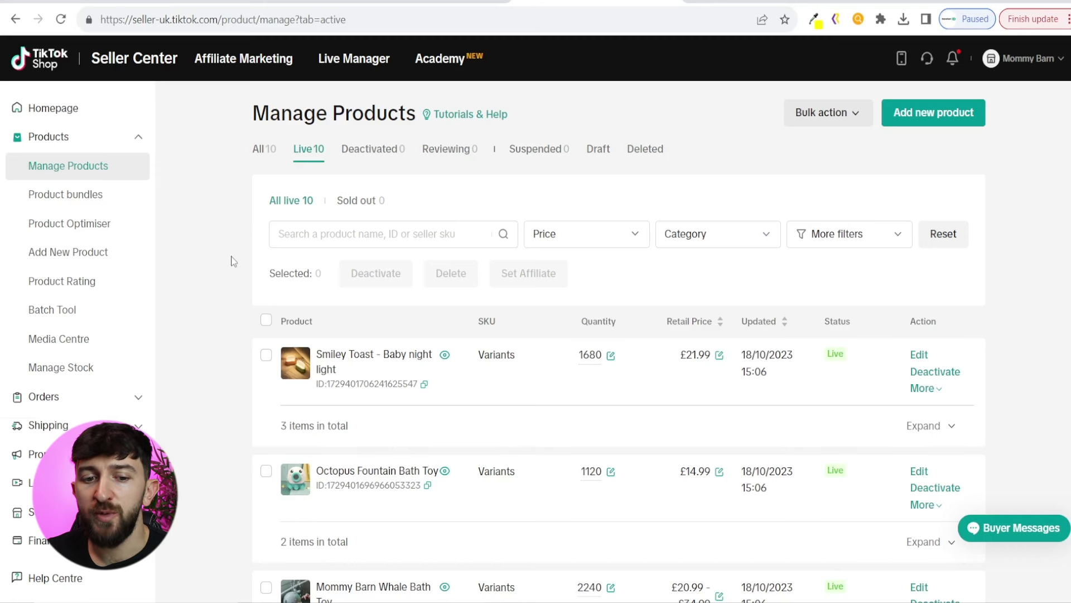
left_click(261, 2)
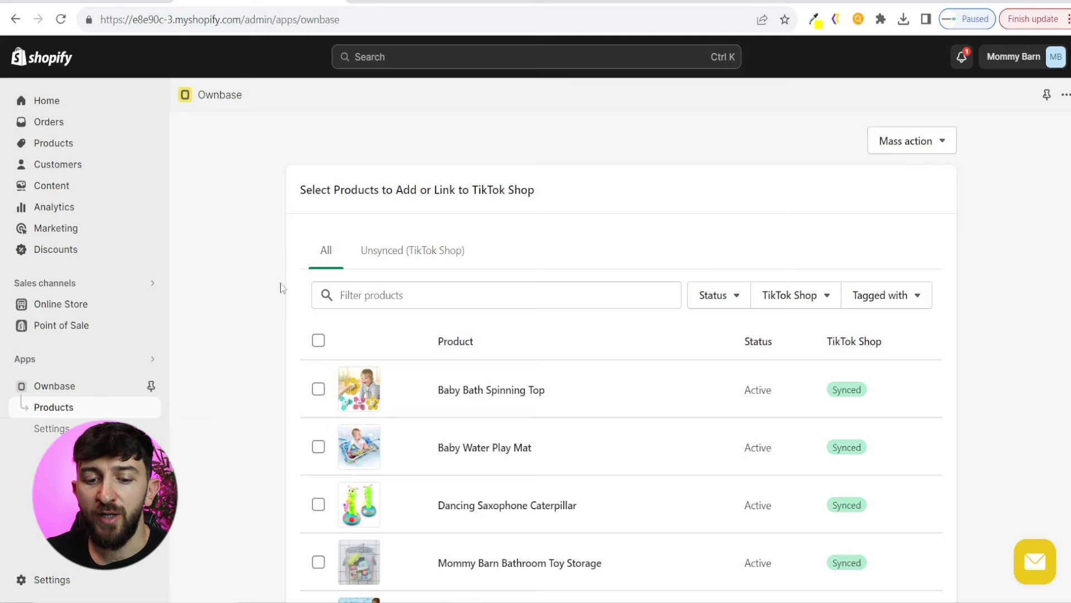
Select Baby Bath Spinning Top and start linking it to an existing TikTok Shop listing.
left_click(318, 389)
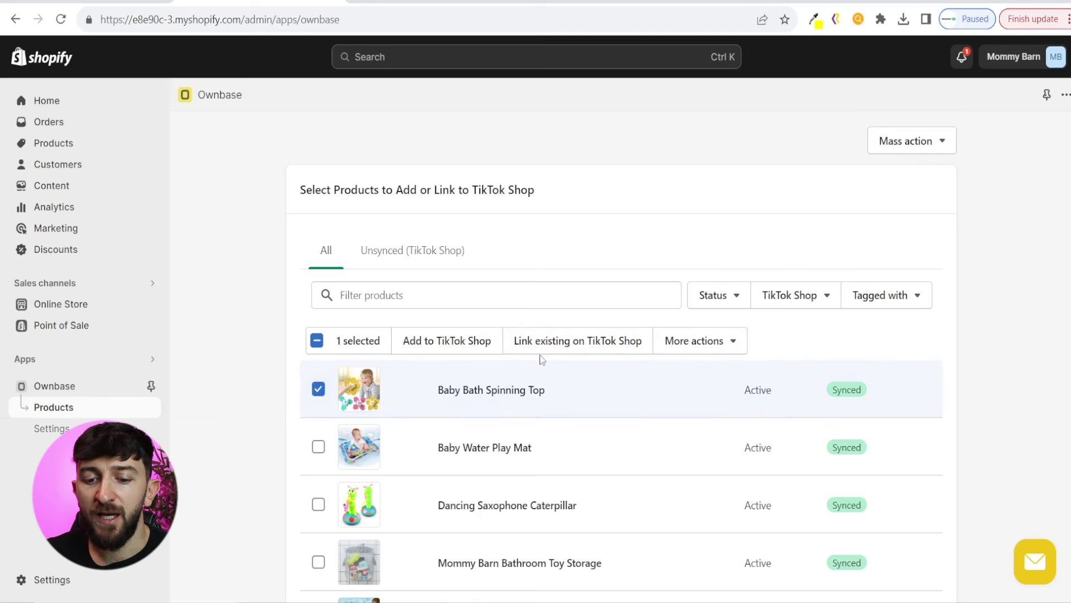
left_click(577, 349)
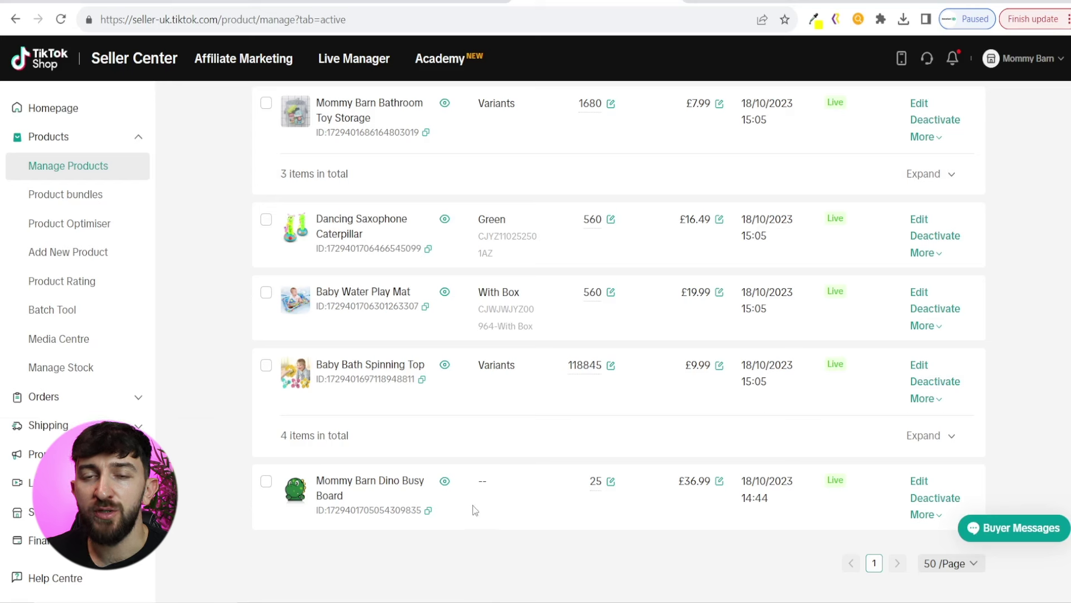
Copy the TikTok Shop product ID of the Live Mommy Barn Dino Busy Board (£36.99).
left_click(428, 510)
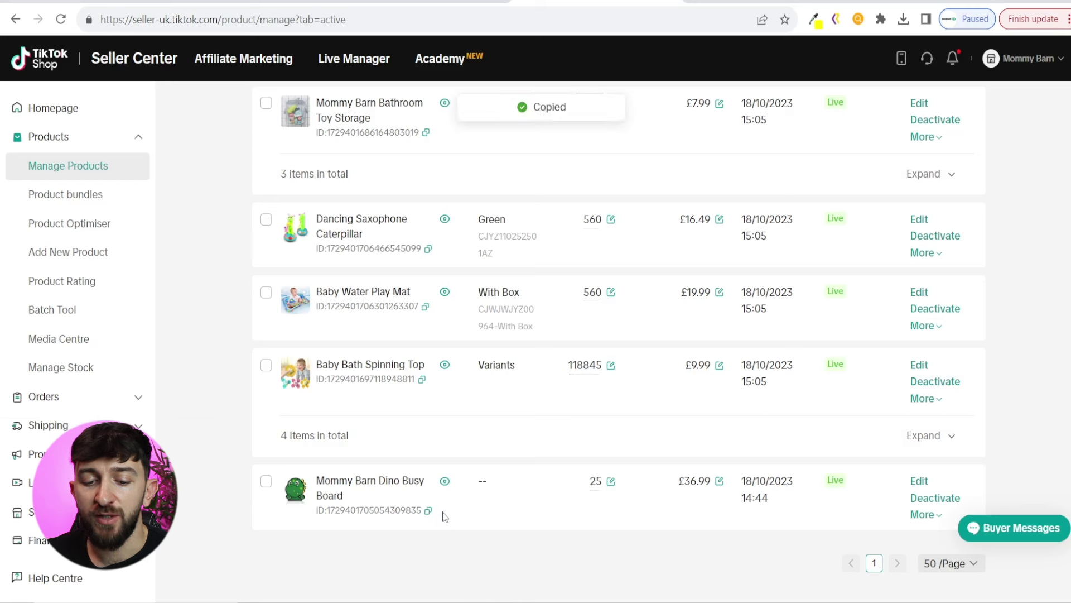